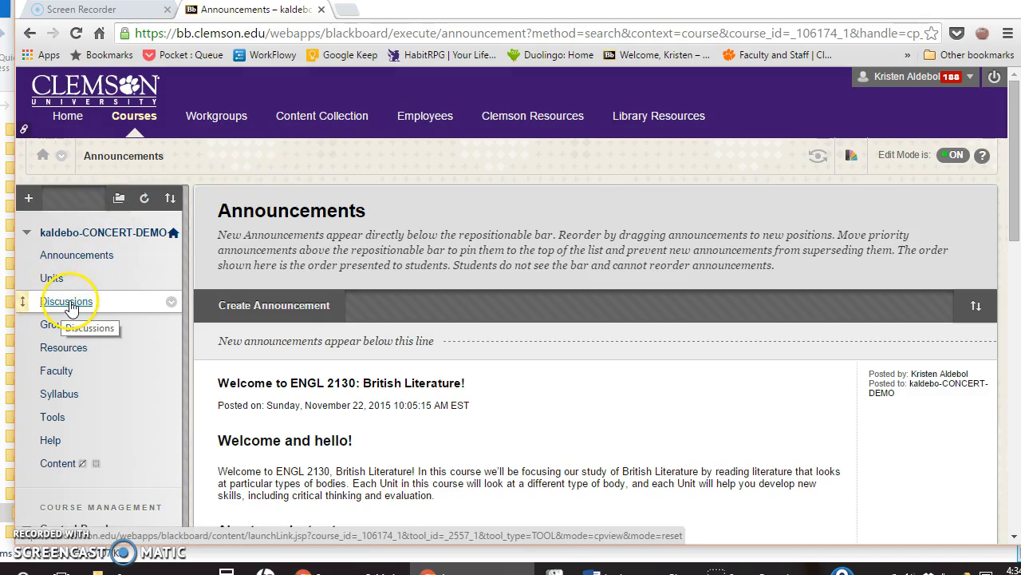
Open the Q & A Forum from the course's discussion board.
{"action": "left_click", "coordinate": [69, 304]}
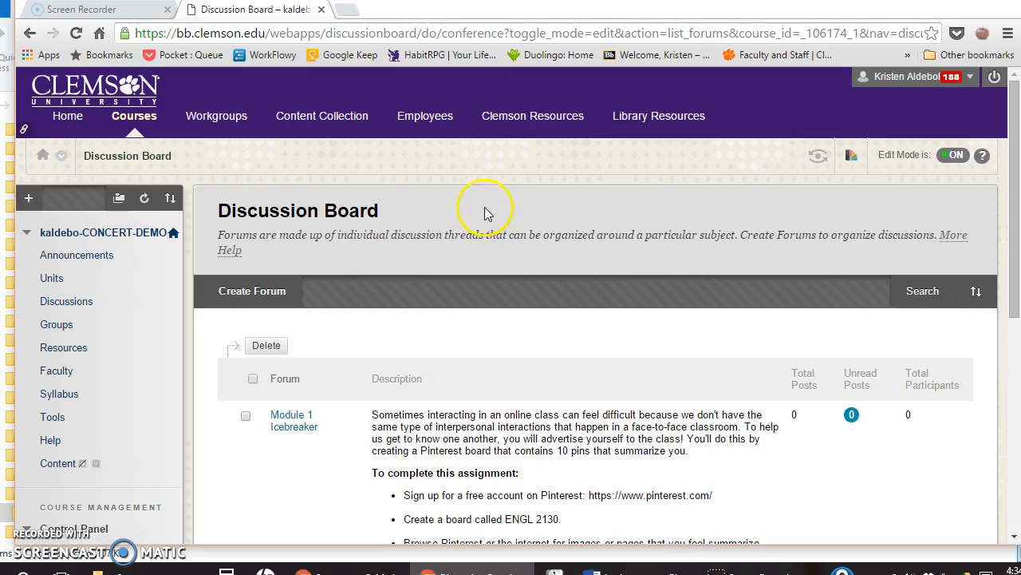
{"action": "scroll", "coordinate": [455, 221], "scroll_direction": "down", "scroll_amount": 4}
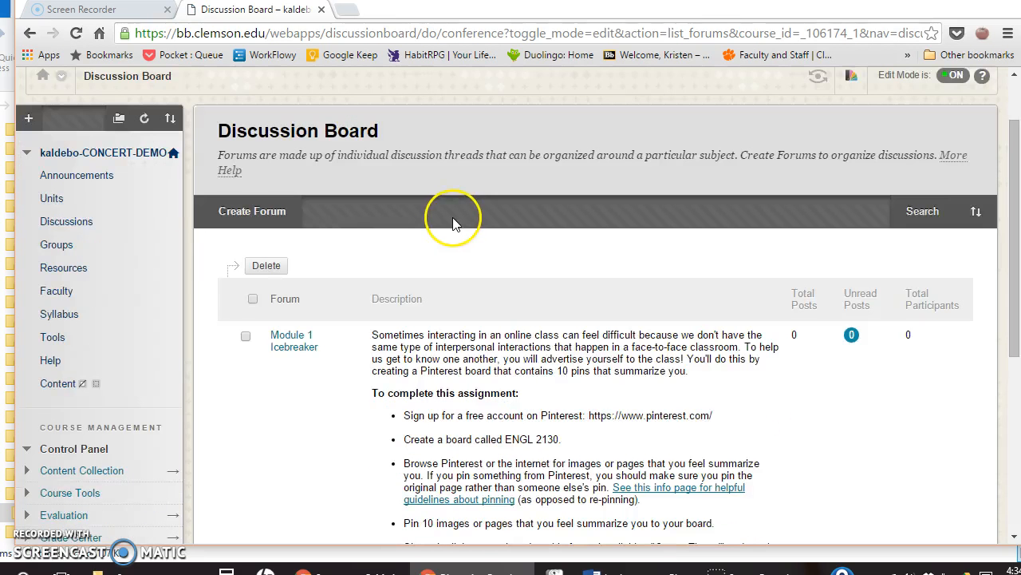
{"action": "scroll", "coordinate": [393, 207], "scroll_direction": "down", "scroll_amount": 2}
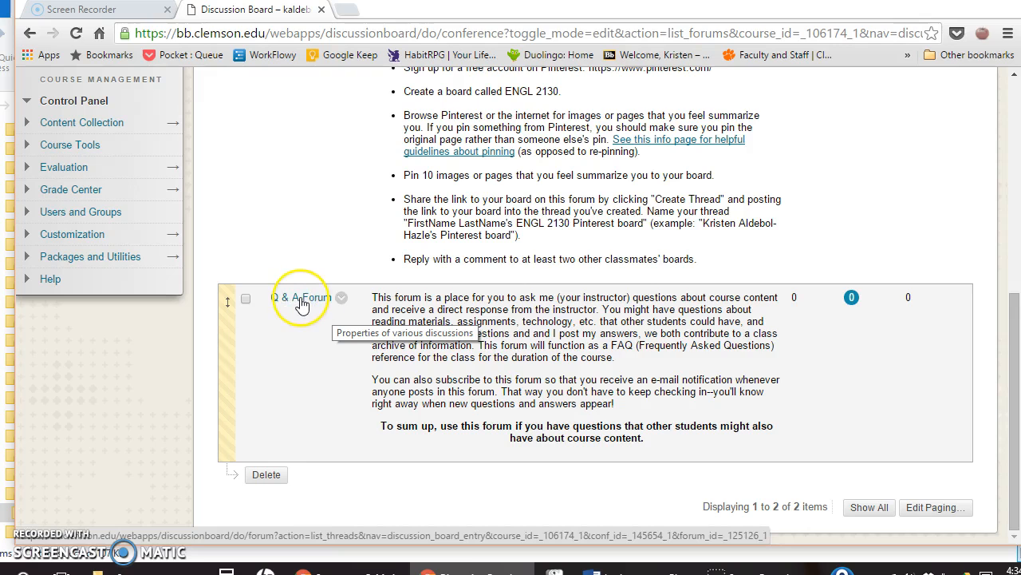
{"action": "left_click", "coordinate": [301, 301]}
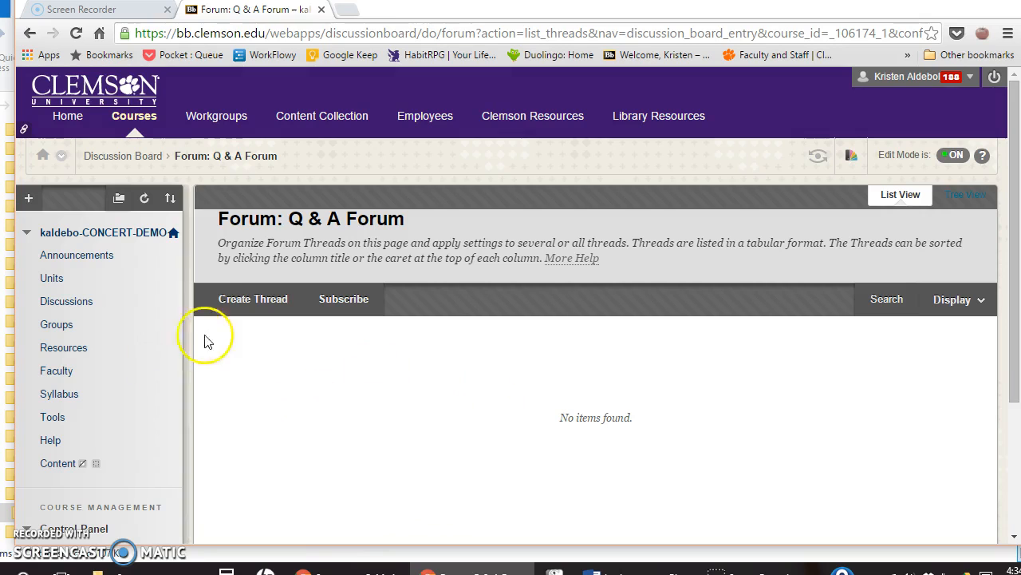
Start a new thread in the forum with the subject "Sample Forum post".
{"action": "left_click", "coordinate": [252, 302]}
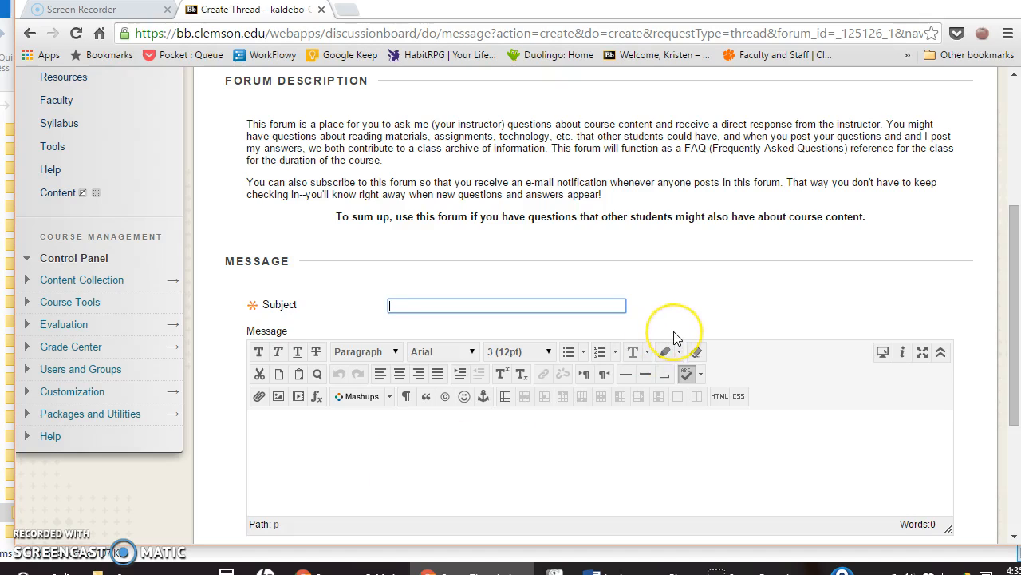
{"action": "type", "text": "Sample"}
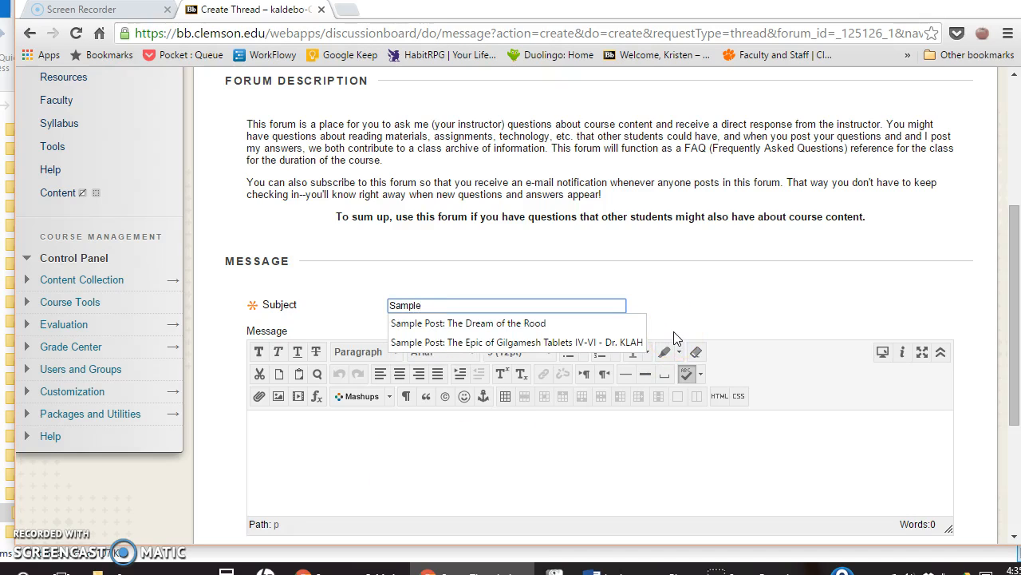
{"action": "type", "text": " Forum post"}
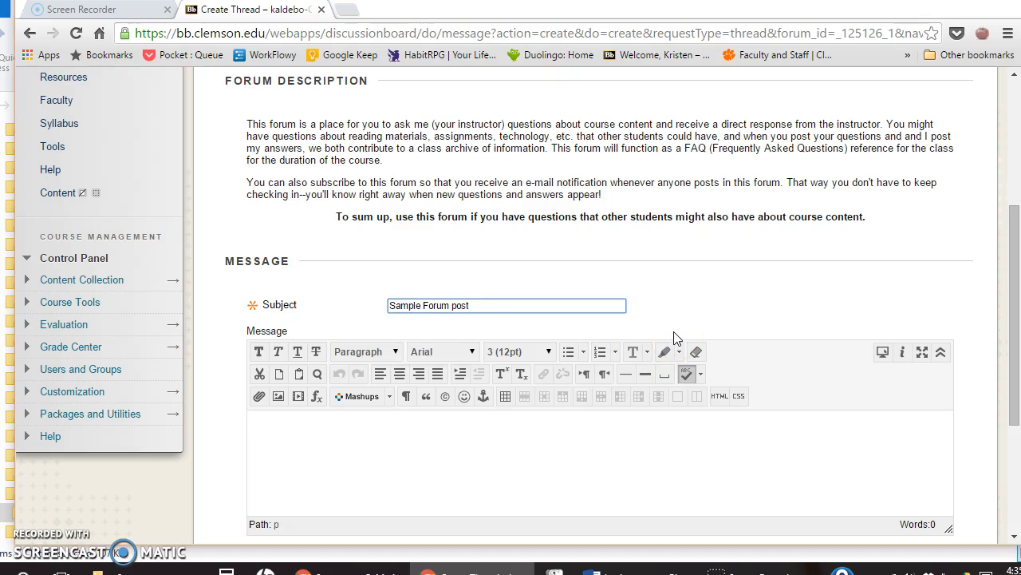
{"action": "left_click", "coordinate": [746, 455]}
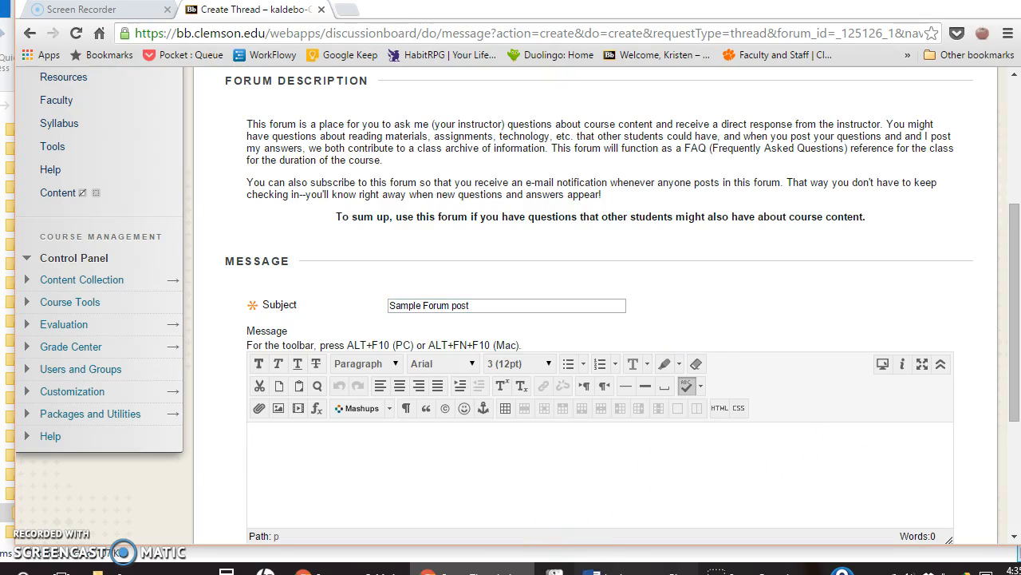
Switch to Word, copy the prepared response text and paste it into the thread's message body in Blackboard.
{"action": "left_click", "coordinate": [592, 569]}
{"action": "left_click_drag", "start_coordinate": [160, 162], "coordinate": [450, 368]}
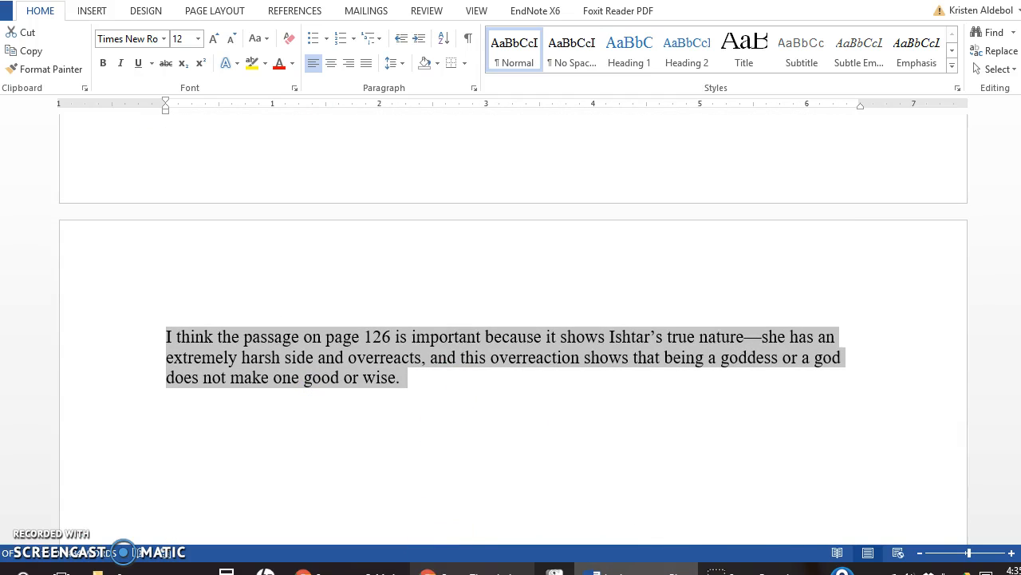
{"action": "left_click", "coordinate": [471, 572]}
{"action": "scroll", "coordinate": [467, 446], "scroll_direction": "down", "scroll_amount": 1}
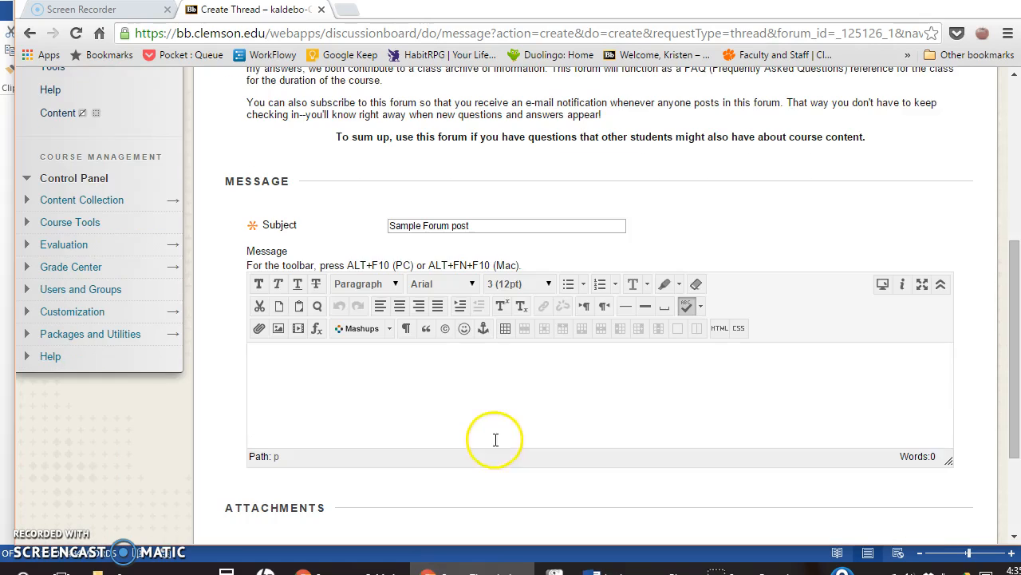
{"action": "left_click", "coordinate": [339, 388]}
{"action": "key", "text": "ctrl+v"}
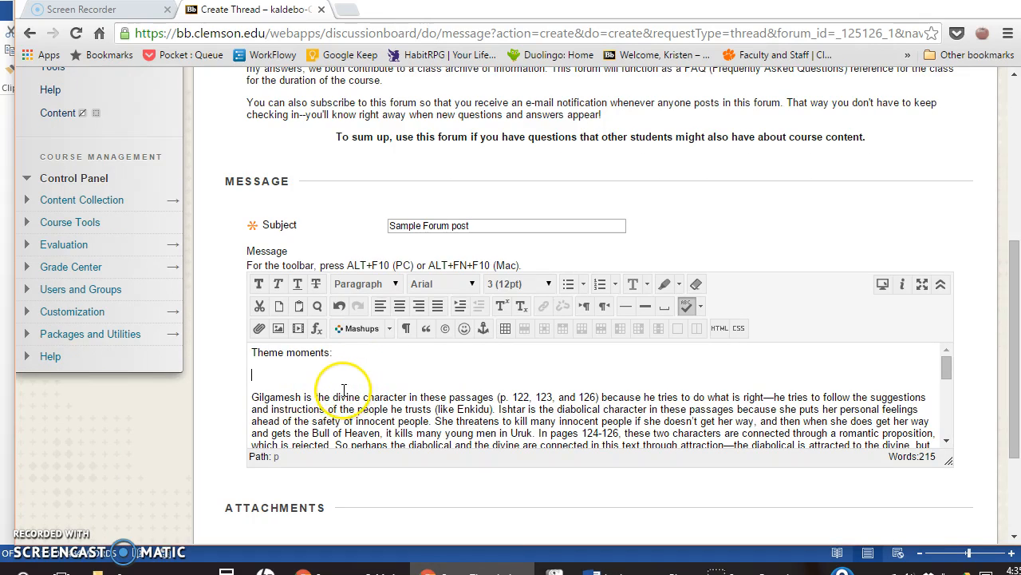
Select the entire pasted message, from "Theme moments:" to the last sentence, and remove its formatting.
{"action": "scroll", "coordinate": [327, 395], "scroll_direction": "up", "scroll_amount": 1}
{"action": "scroll", "coordinate": [419, 454], "scroll_direction": "down", "scroll_amount": 2}
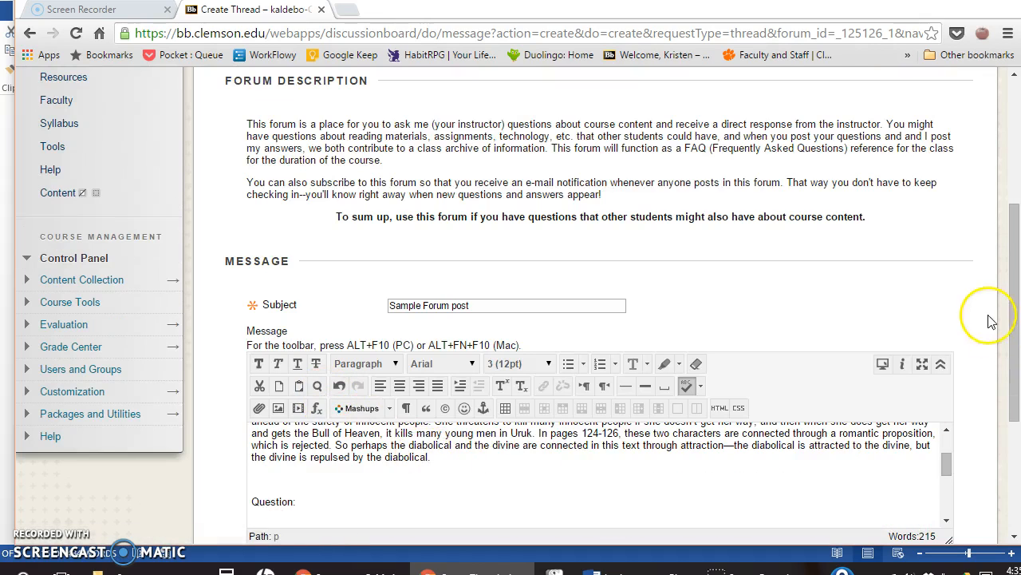
{"action": "scroll", "coordinate": [975, 314], "scroll_direction": "down", "scroll_amount": 1}
{"action": "scroll", "coordinate": [975, 314], "scroll_direction": "down", "scroll_amount": 1}
{"action": "left_click_drag", "start_coordinate": [950, 310], "coordinate": [956, 293]}
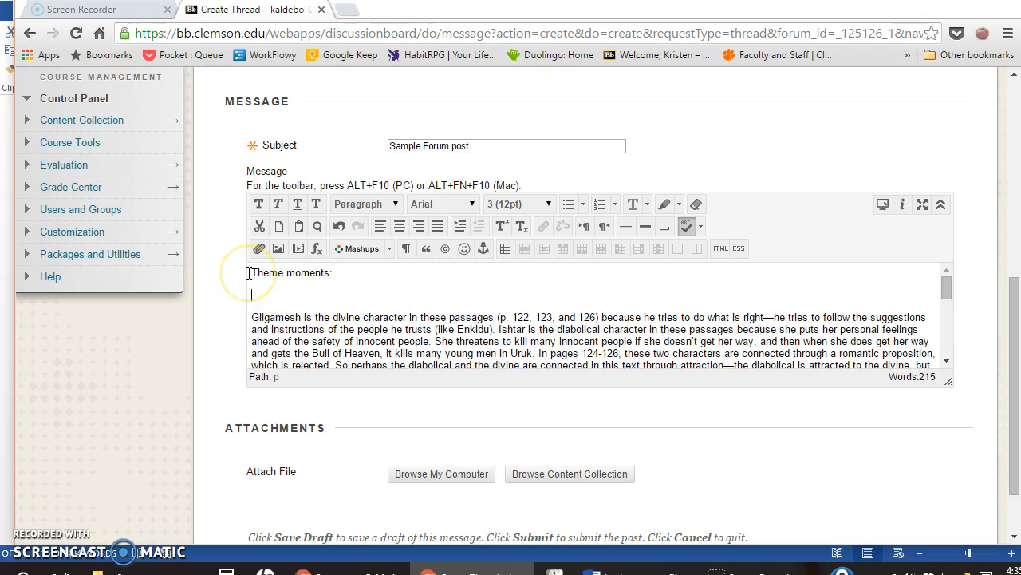
{"action": "left_click_drag", "start_coordinate": [249, 273], "coordinate": [698, 343]}
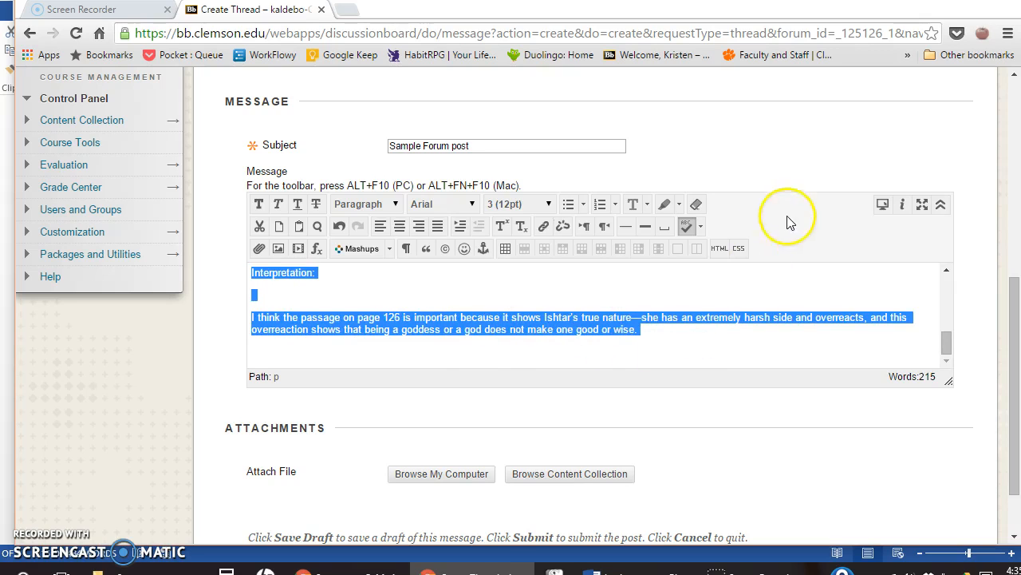
{"action": "left_click", "coordinate": [699, 205]}
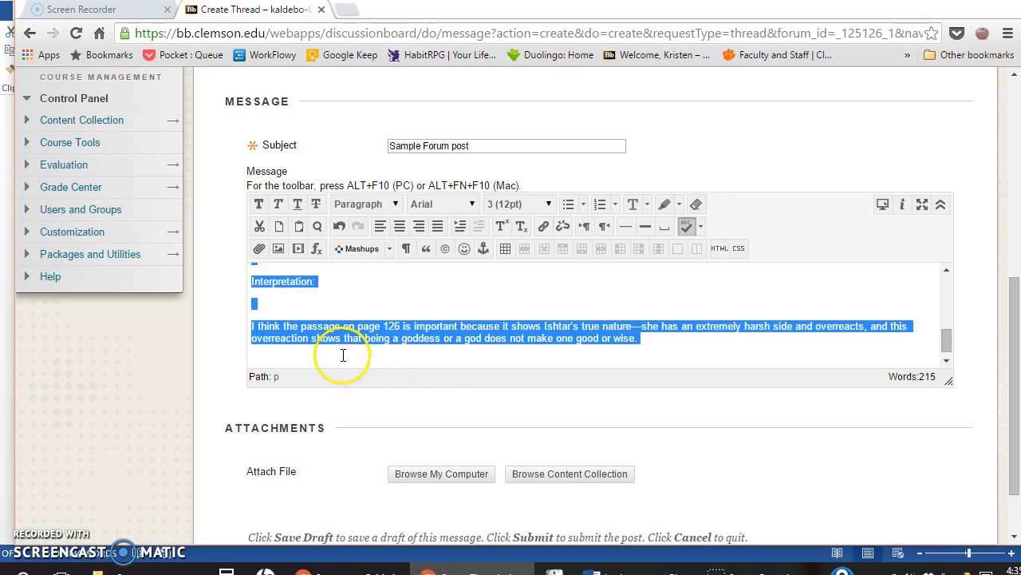
Delete the extra blank lines below and above the "Interpretation:" heading in the message.
{"action": "left_click", "coordinate": [255, 302]}
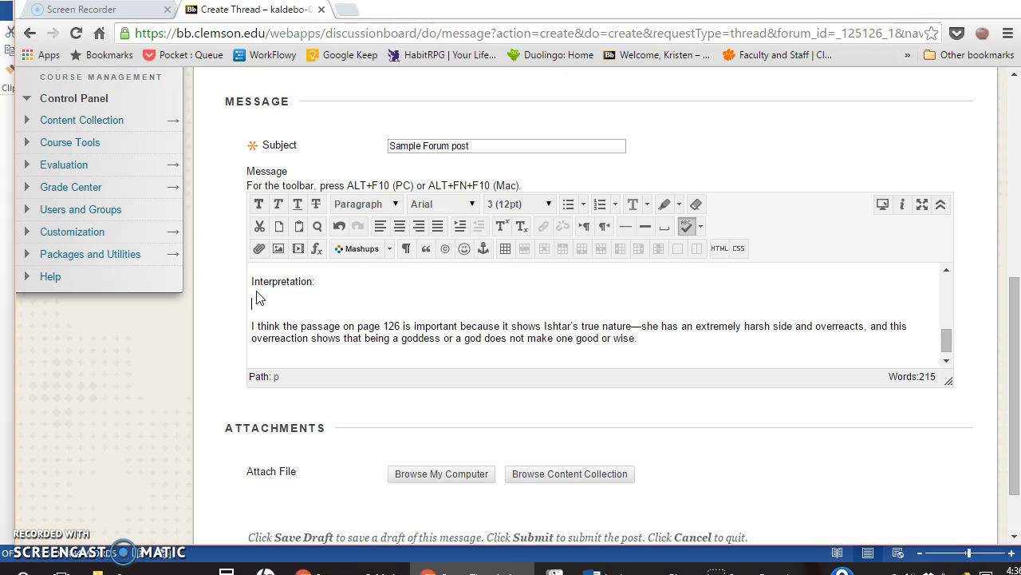
{"action": "key", "text": "Delete"}
{"action": "left_click", "coordinate": [255, 275]}
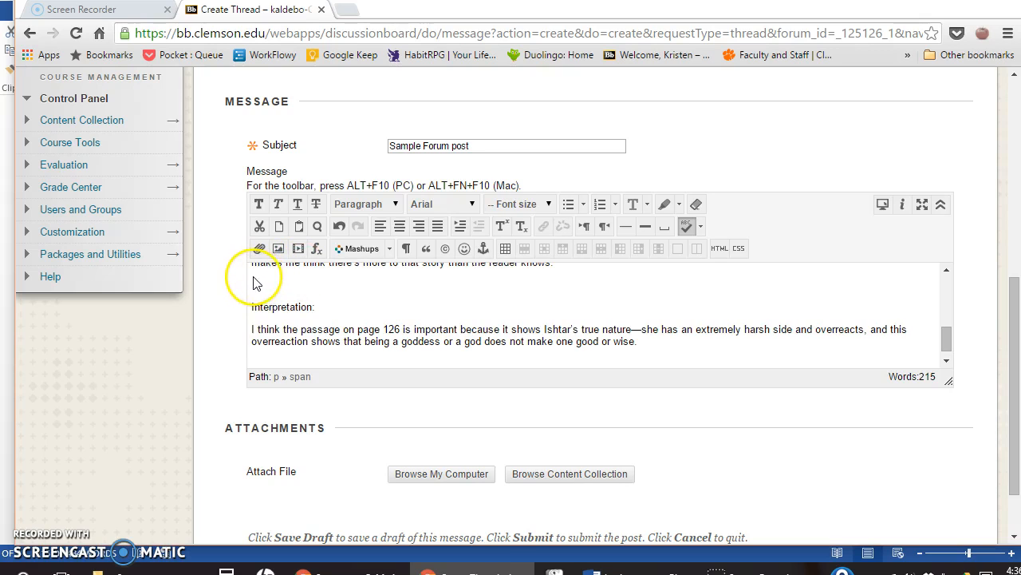
{"action": "left_click", "coordinate": [249, 287]}
{"action": "key", "text": "Delete"}
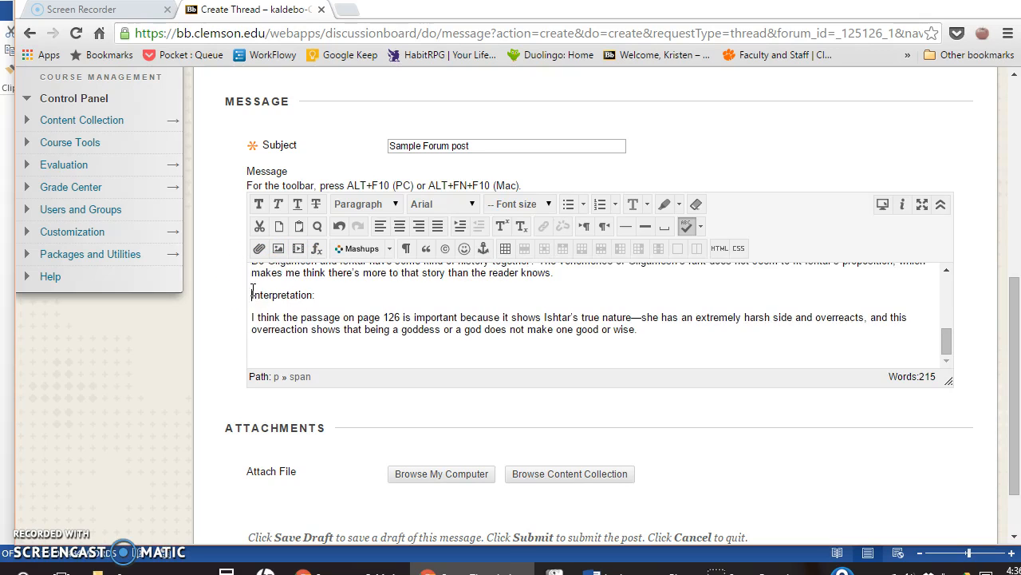
Delete the extra blank lines below and above the "Question:" heading in the message.
{"action": "scroll", "coordinate": [252, 312], "scroll_direction": "up", "scroll_amount": 1}
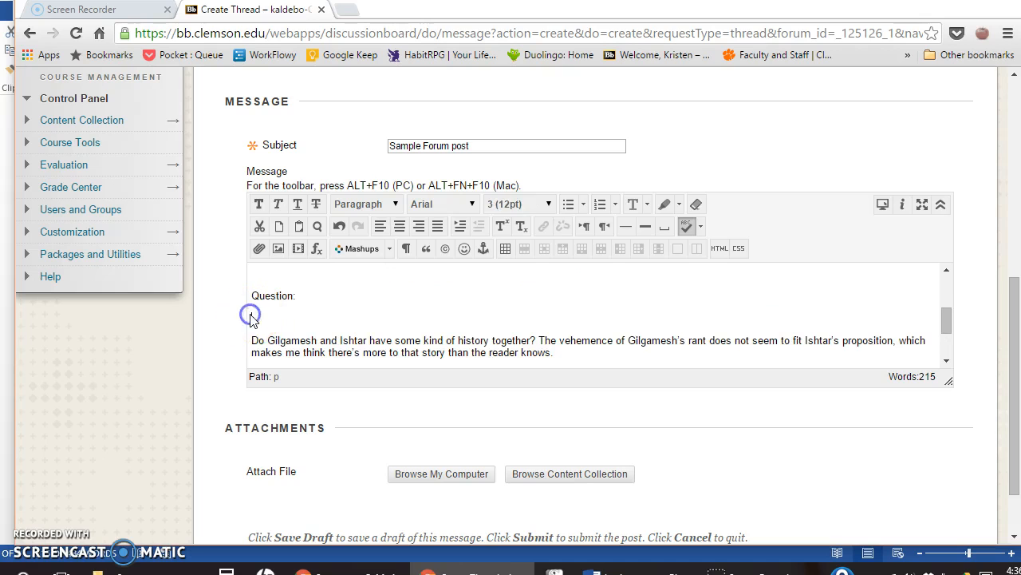
{"action": "key", "text": "Delete"}
{"action": "scroll", "coordinate": [253, 286], "scroll_direction": "up", "scroll_amount": 1}
{"action": "left_click", "coordinate": [251, 354]}
{"action": "key", "text": "Delete"}
Delete the extra blank line between the "Theme moments:" heading and its paragraph.
{"action": "scroll", "coordinate": [283, 351], "scroll_direction": "up", "scroll_amount": 1}
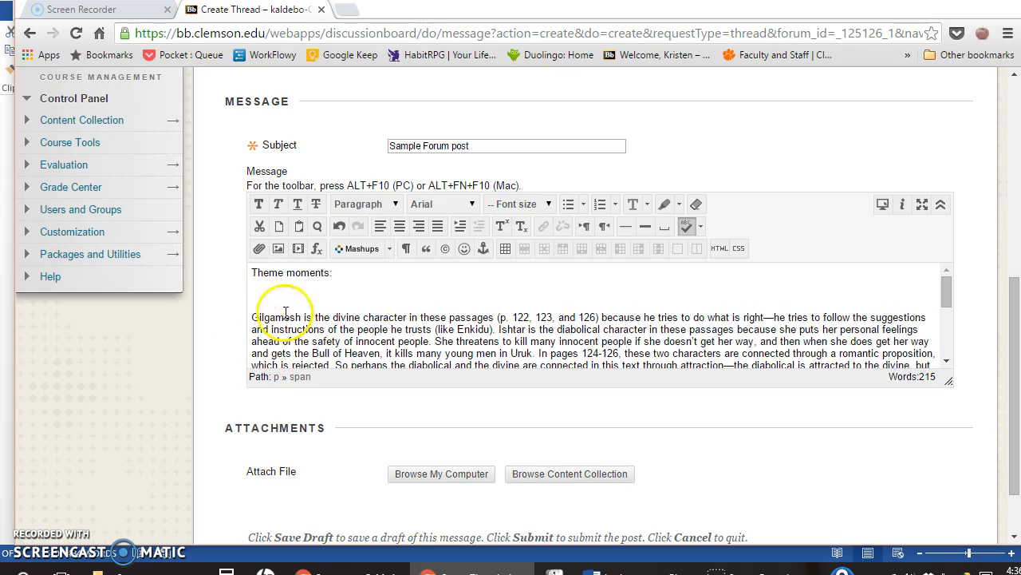
{"action": "left_click", "coordinate": [254, 293]}
{"action": "key", "text": "Delete"}
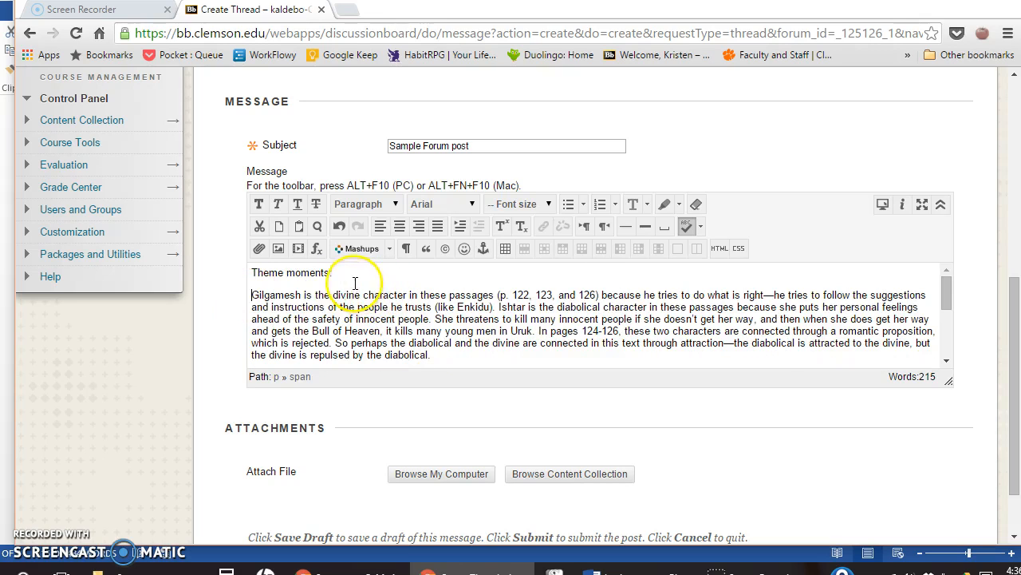
Format the "Theme moments:" line as Sub Heading 1 with font size 4 (14pt).
{"action": "left_click_drag", "start_coordinate": [335, 273], "coordinate": [234, 275]}
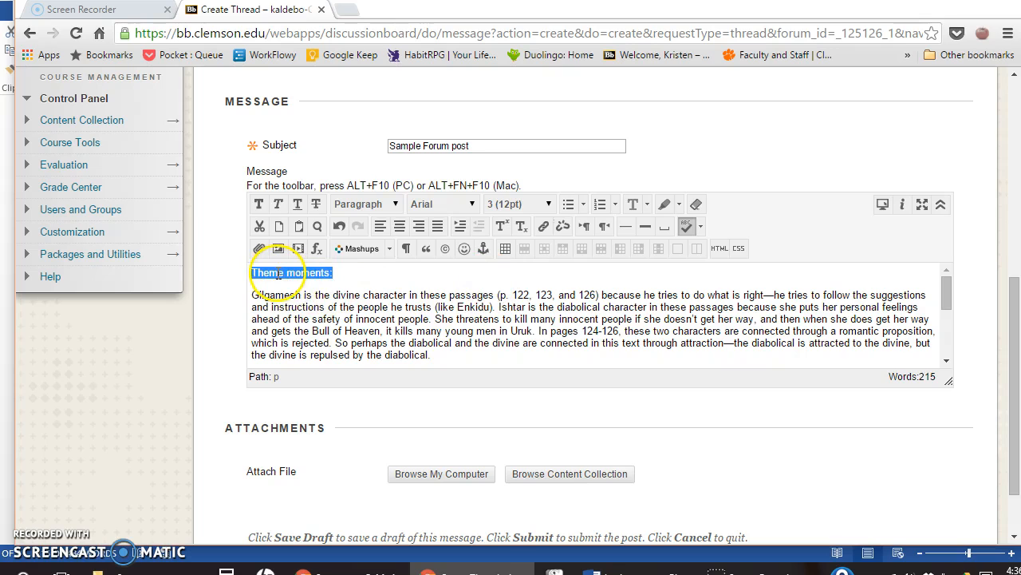
{"action": "left_click", "coordinate": [396, 205]}
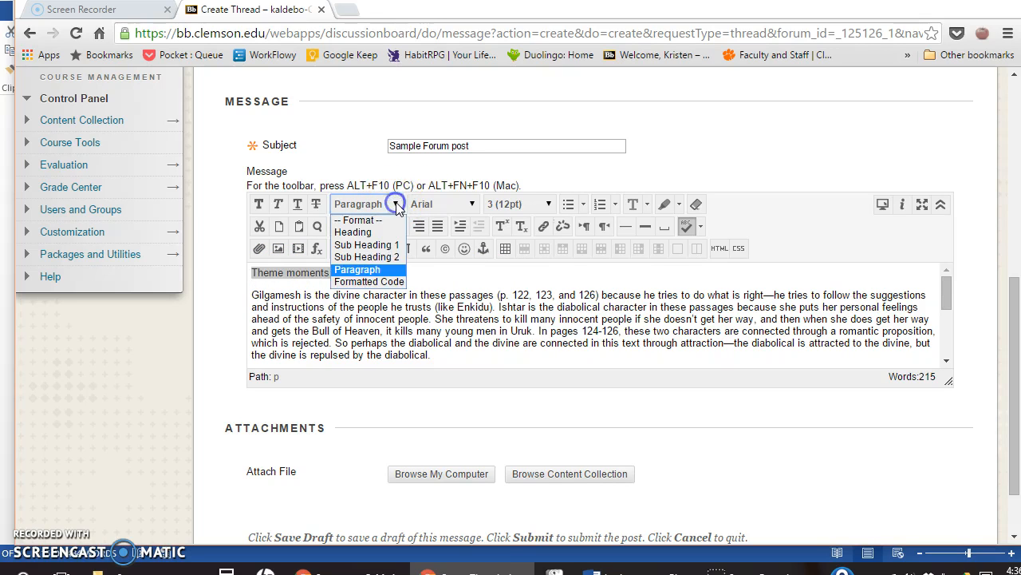
{"action": "left_click", "coordinate": [369, 246]}
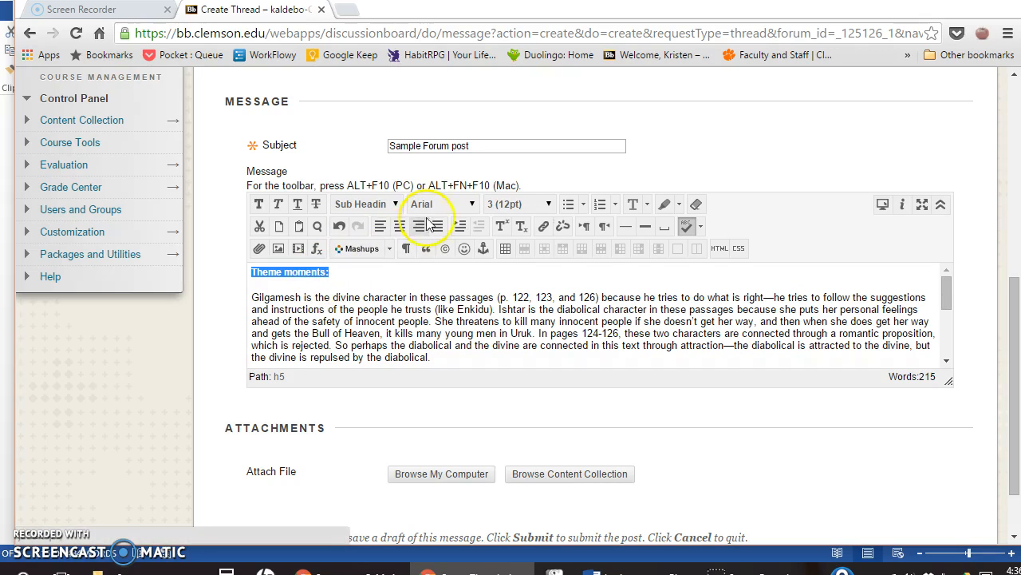
{"action": "left_click", "coordinate": [512, 205]}
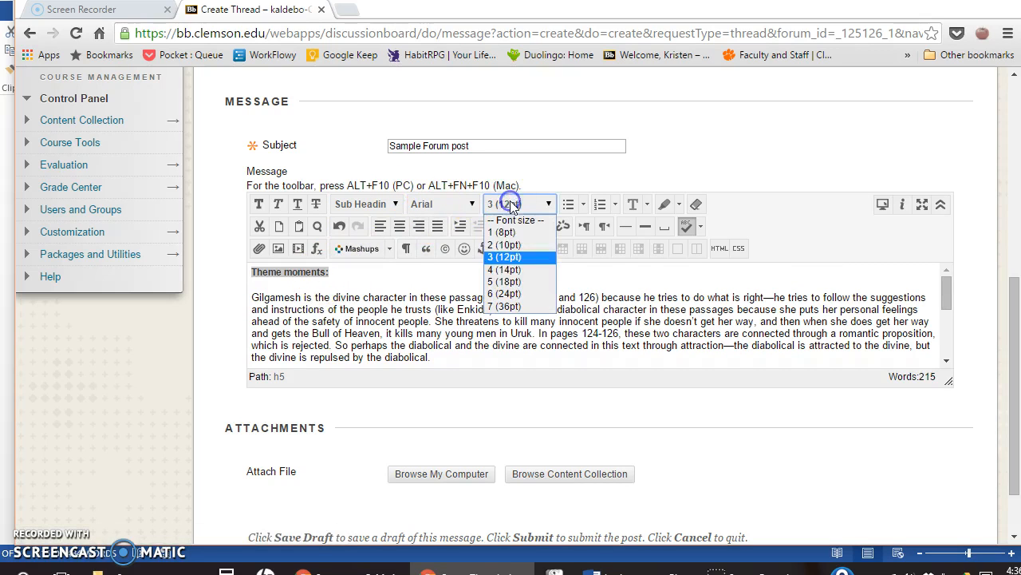
{"action": "left_click", "coordinate": [513, 270]}
Format the "Question:" line as Sub Heading 1 with font size 4 (14pt).
{"action": "scroll", "coordinate": [399, 303], "scroll_direction": "down", "scroll_amount": 2}
{"action": "left_click", "coordinate": [308, 304]}
{"action": "left_click_drag", "start_coordinate": [308, 303], "coordinate": [250, 305]}
{"action": "left_click", "coordinate": [355, 204]}
{"action": "left_click", "coordinate": [361, 242]}
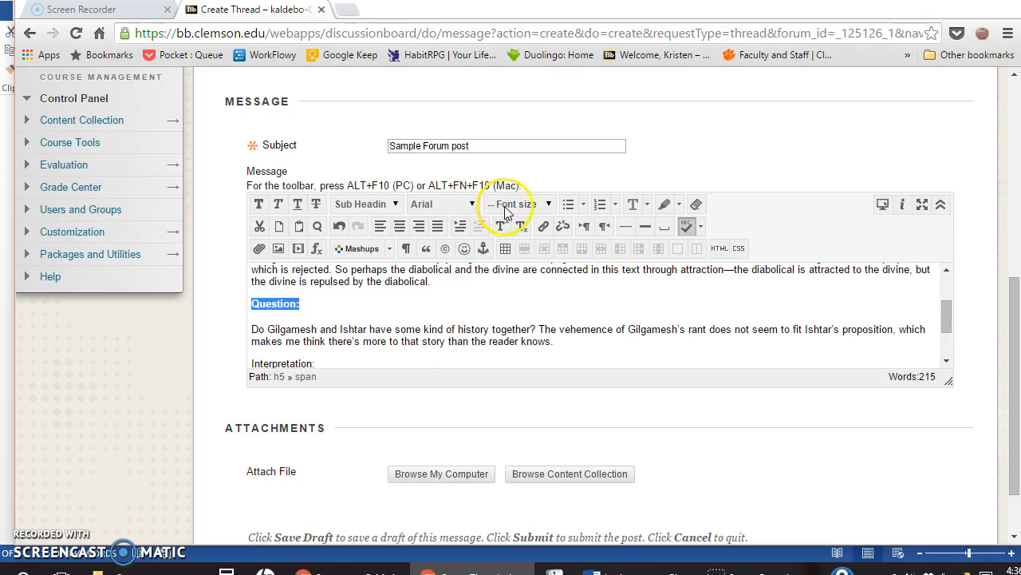
{"action": "left_click", "coordinate": [504, 209]}
{"action": "left_click", "coordinate": [513, 271]}
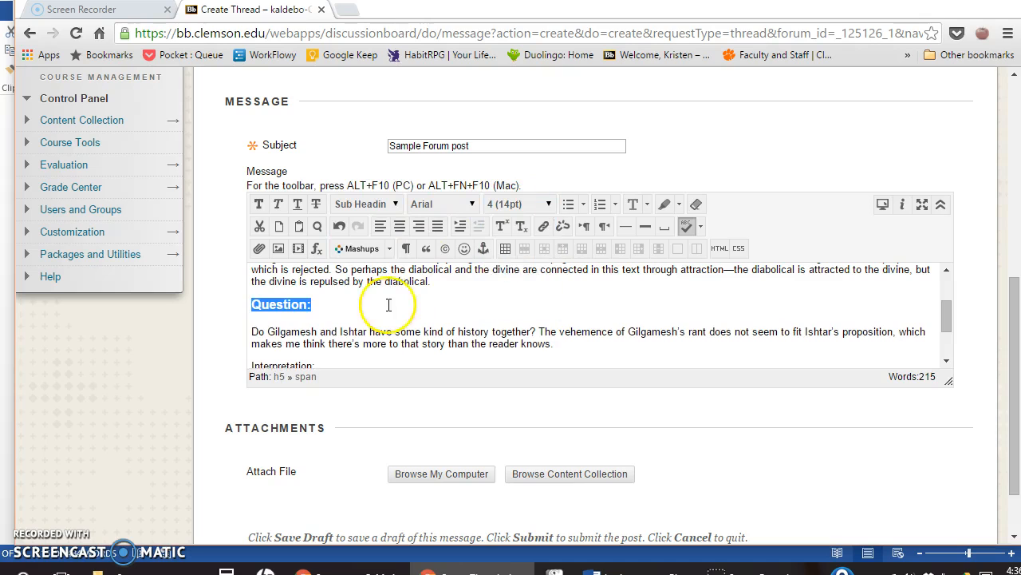
Format the "Interpretation:" line as Sub Heading 1 with font size 4 (14pt).
{"action": "scroll", "coordinate": [438, 338], "scroll_direction": "down", "scroll_amount": 2}
{"action": "left_click_drag", "start_coordinate": [324, 294], "coordinate": [210, 293]}
{"action": "left_click", "coordinate": [355, 205]}
{"action": "left_click", "coordinate": [361, 242]}
{"action": "left_click", "coordinate": [505, 209]}
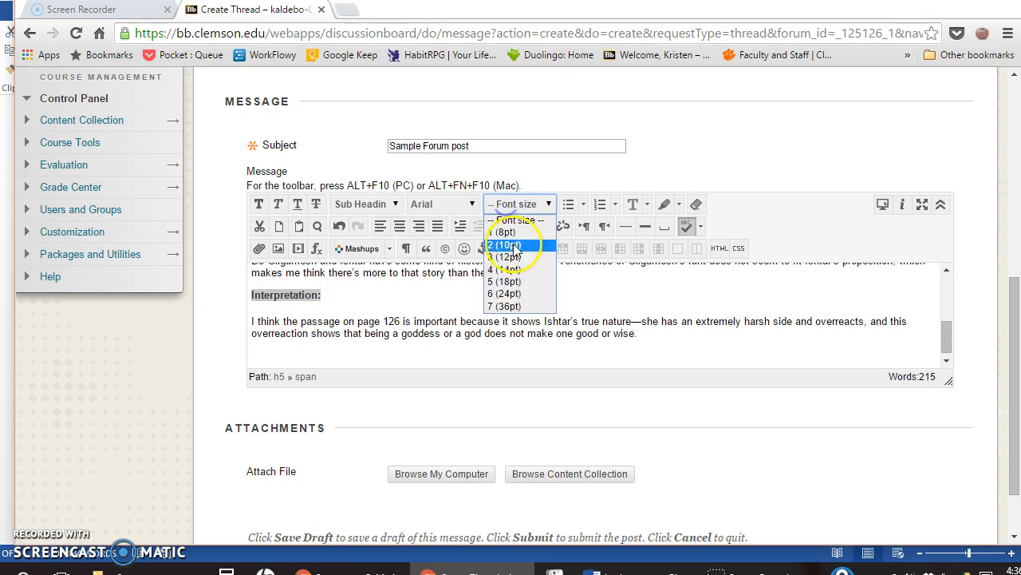
{"action": "left_click", "coordinate": [513, 270]}
{"action": "left_click", "coordinate": [410, 295]}
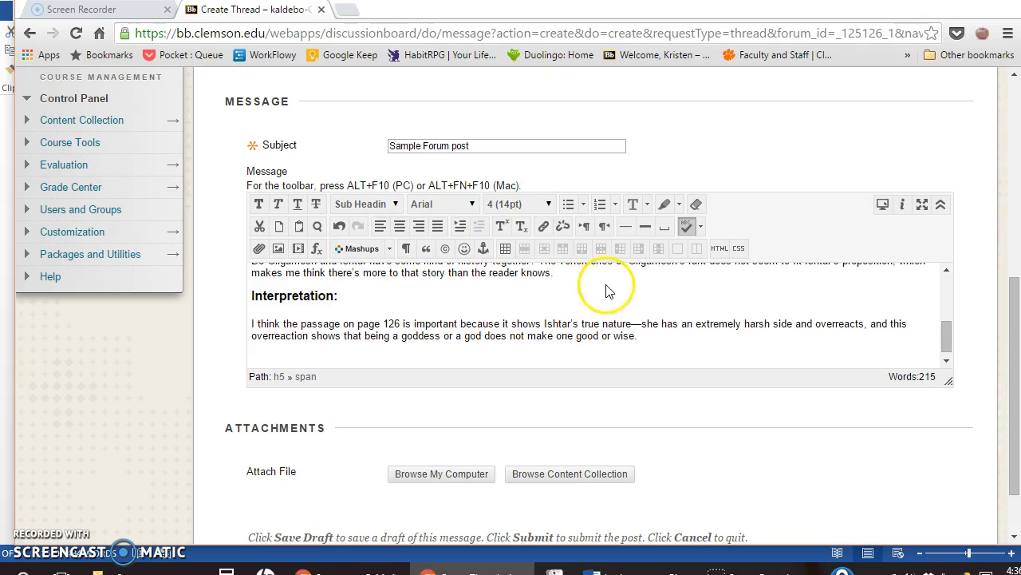
Review the formatted message and submit the thread to the Q & A Forum.
{"action": "scroll", "coordinate": [594, 297], "scroll_direction": "up", "scroll_amount": 5}
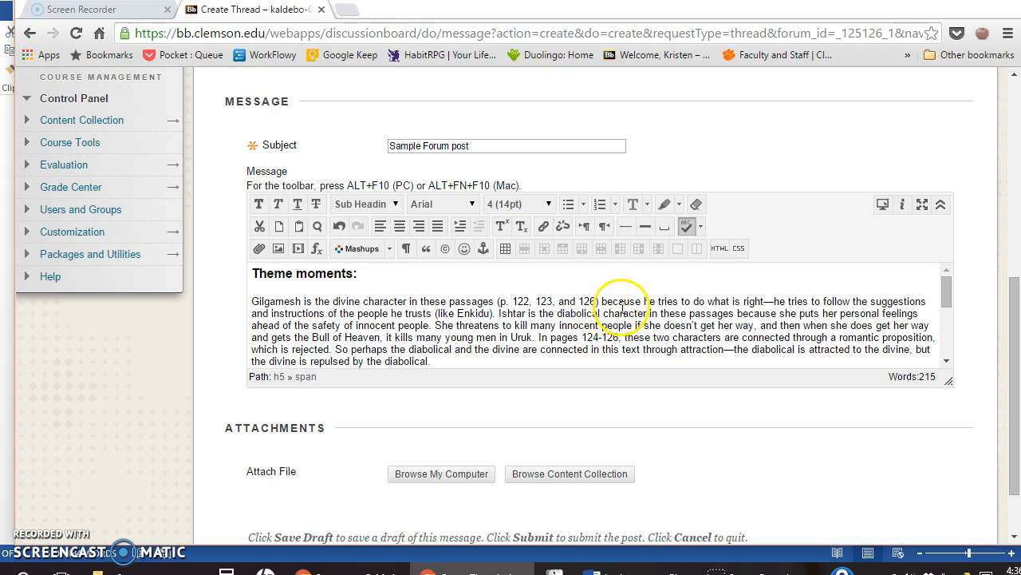
{"action": "scroll", "coordinate": [614, 307], "scroll_direction": "down", "scroll_amount": 1}
{"action": "scroll", "coordinate": [617, 308], "scroll_direction": "down", "scroll_amount": 4}
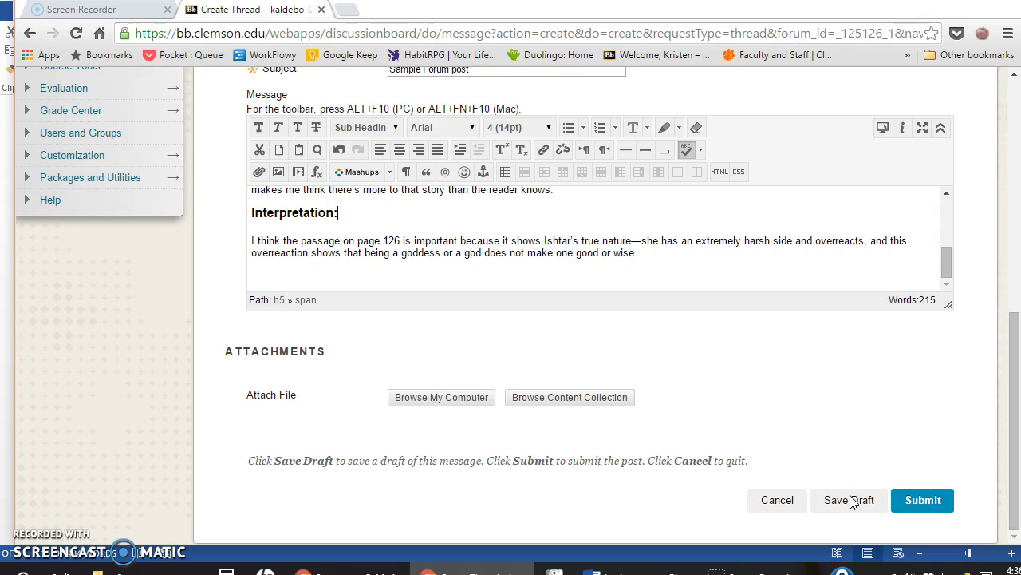
{"action": "left_click", "coordinate": [926, 502]}
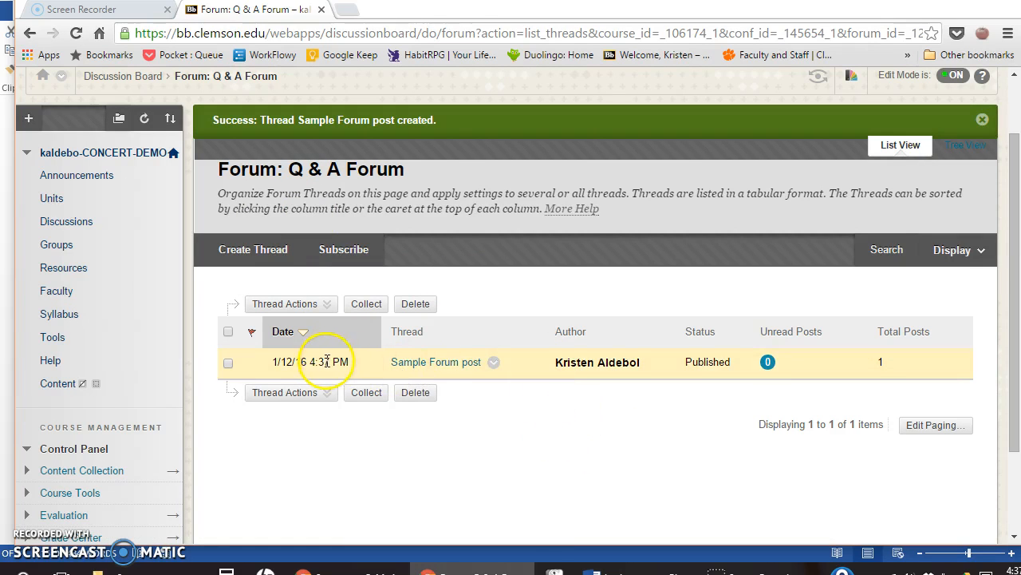
Open the "Sample Forum post" thread and view its published message.
{"action": "left_click", "coordinate": [494, 363]}
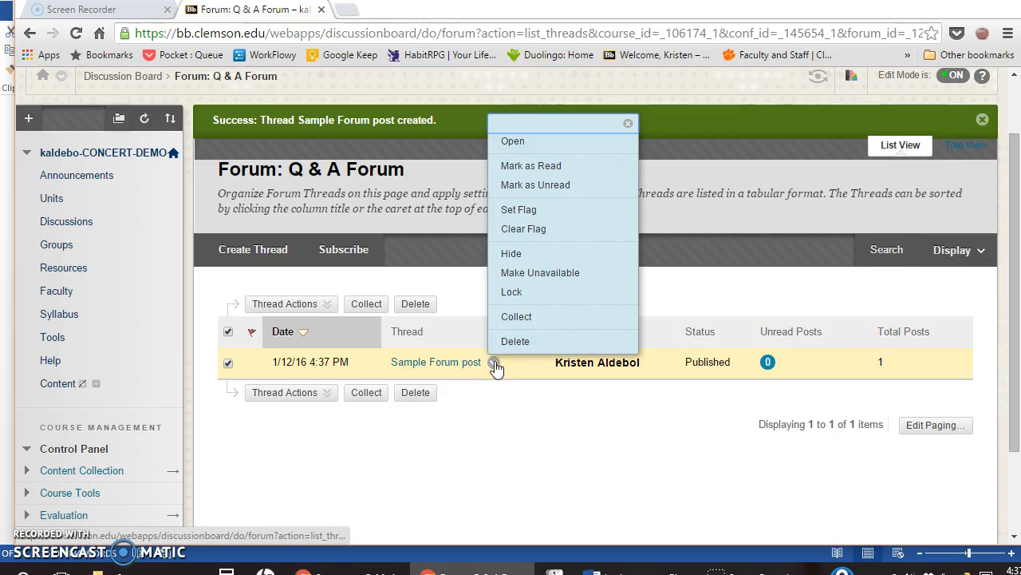
{"action": "left_click", "coordinate": [519, 150]}
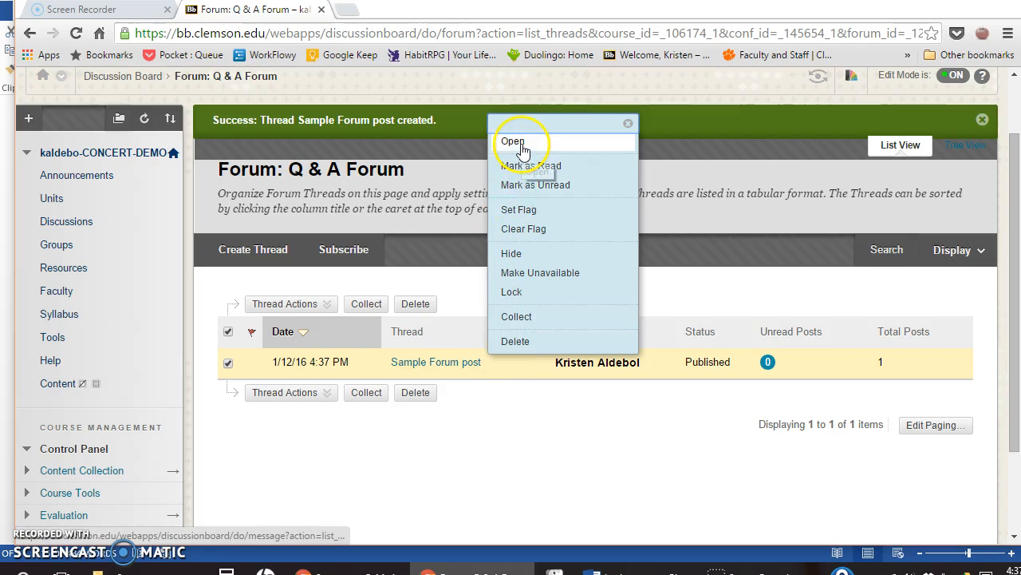
{"action": "scroll", "coordinate": [574, 292], "scroll_direction": "down", "scroll_amount": 3}
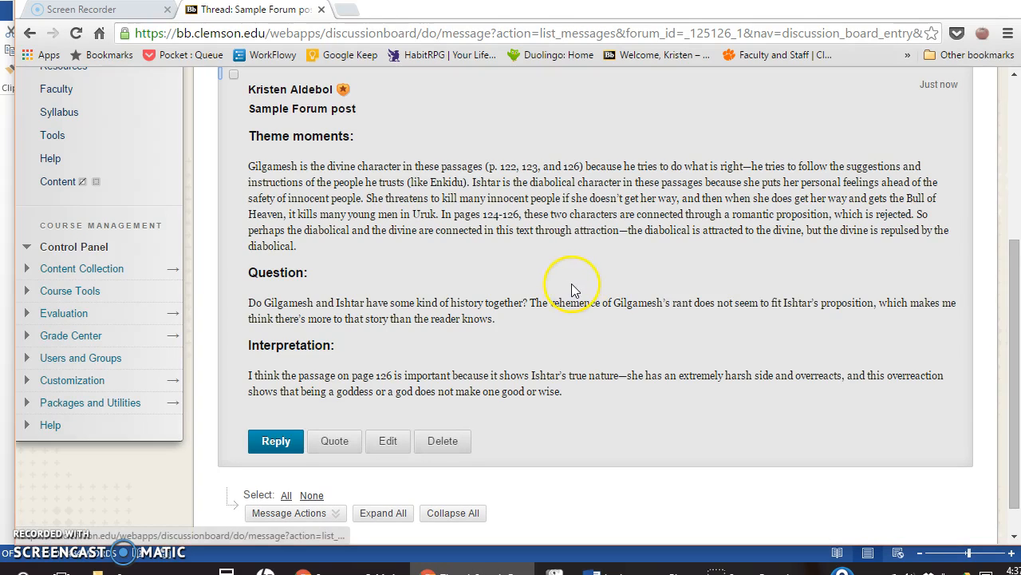
Open the published "Sample Forum post" message for editing, look through its editor contents, and cancel without saving.
{"action": "scroll", "coordinate": [662, 280], "scroll_direction": "up", "scroll_amount": 1}
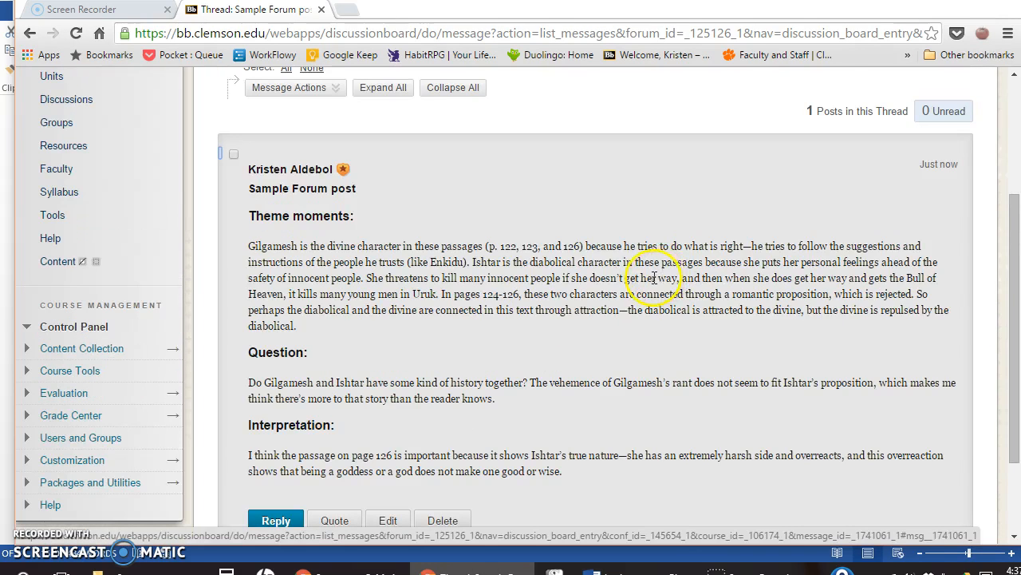
{"action": "scroll", "coordinate": [654, 279], "scroll_direction": "down", "scroll_amount": 1}
{"action": "scroll", "coordinate": [653, 285], "scroll_direction": "down", "scroll_amount": 1}
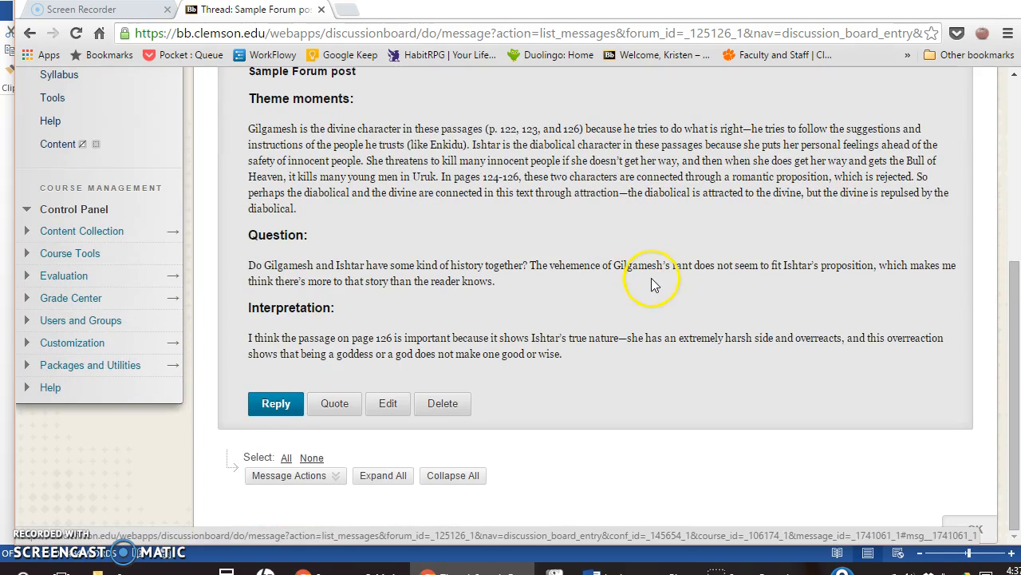
{"action": "left_click", "coordinate": [389, 403]}
{"action": "scroll", "coordinate": [710, 328], "scroll_direction": "down", "scroll_amount": 1}
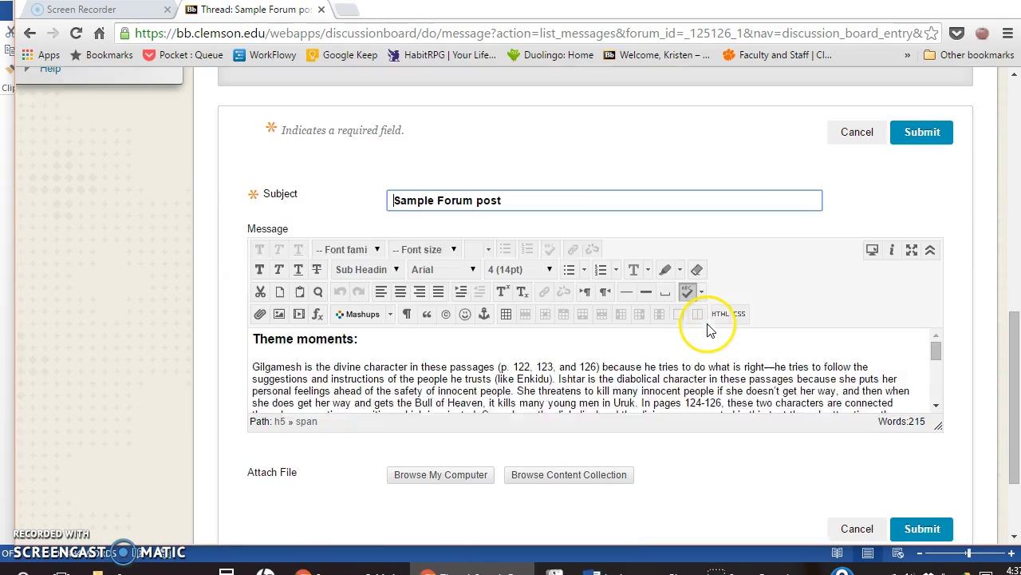
{"action": "scroll", "coordinate": [343, 335], "scroll_direction": "down", "scroll_amount": 8}
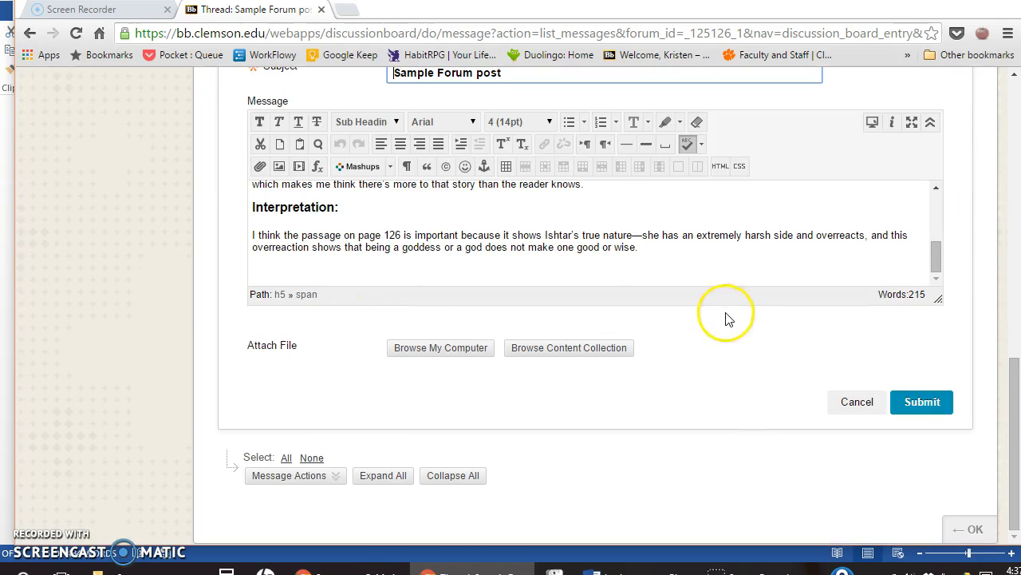
{"action": "left_click", "coordinate": [854, 396]}
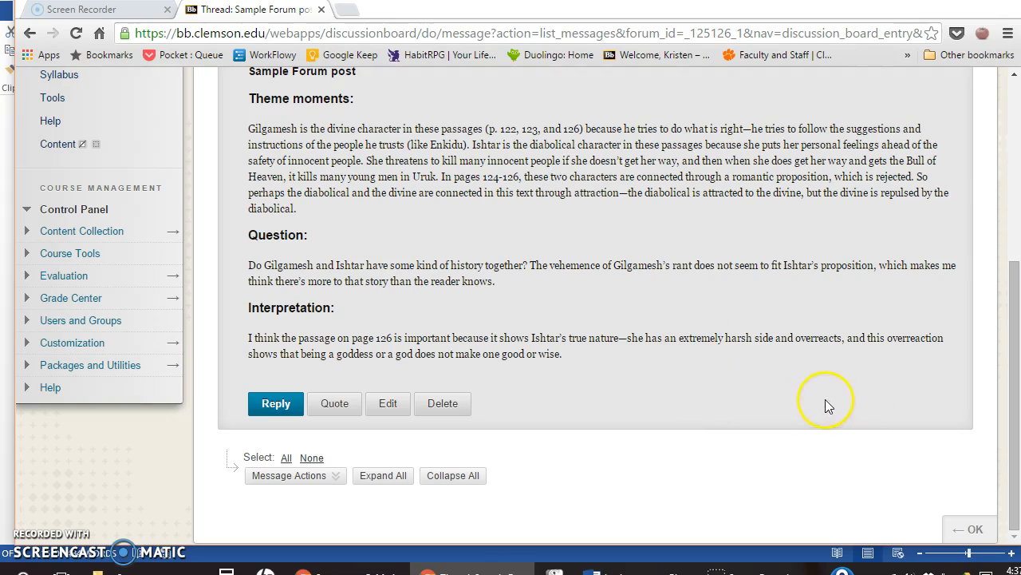
Close the "Sample Forum post" thread and return to the Q & A Forum's thread list.
{"action": "left_click", "coordinate": [976, 532]}
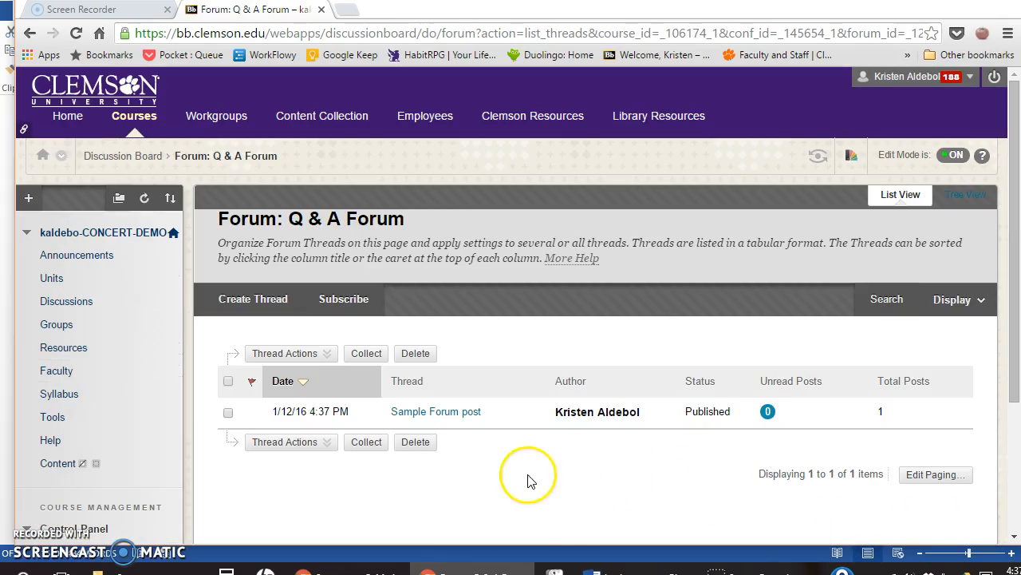